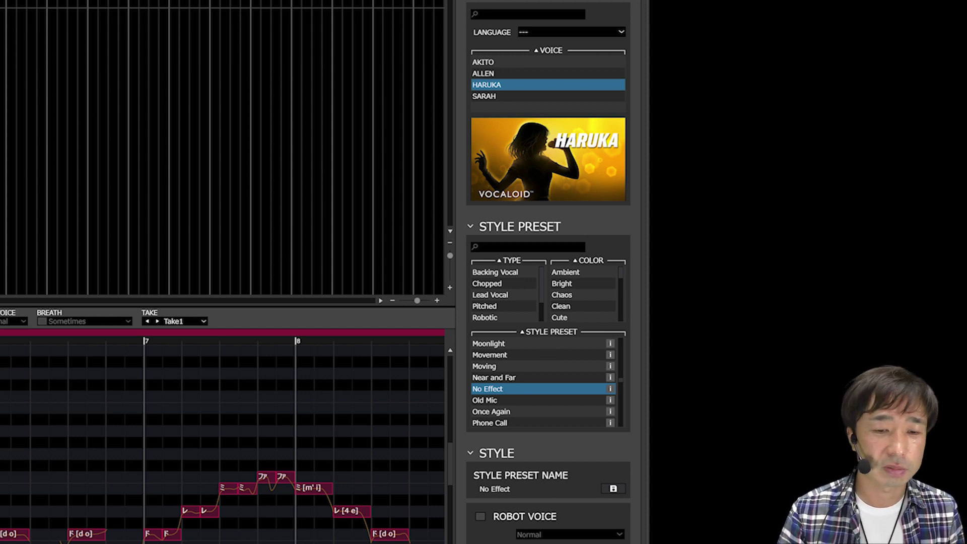
# Filter the style presets by Lead Vocal type and Rich color, apply the Melodic preset, and play the part
pyautogui.click(492, 295)
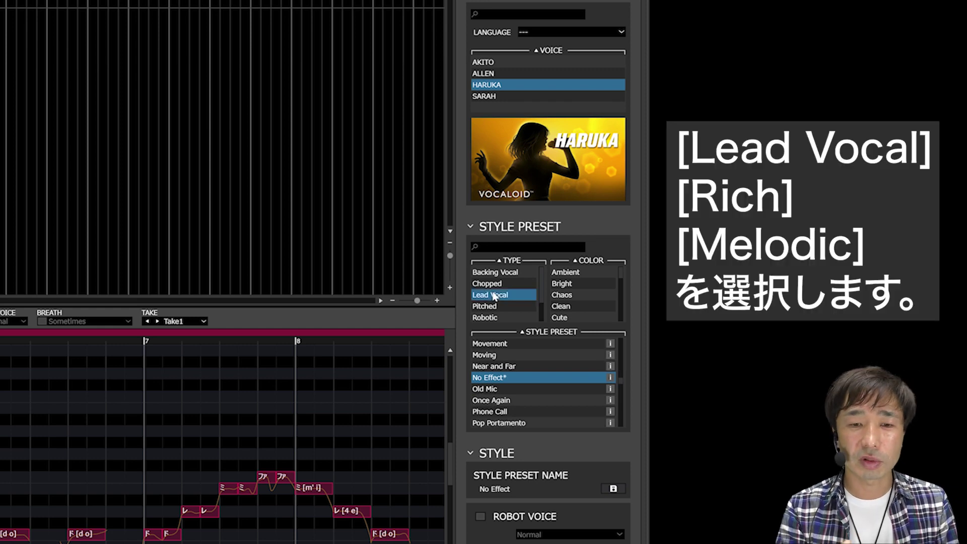
pyautogui.moveTo(618, 277); pyautogui.dragTo(619, 310)
pyautogui.click(597, 306)
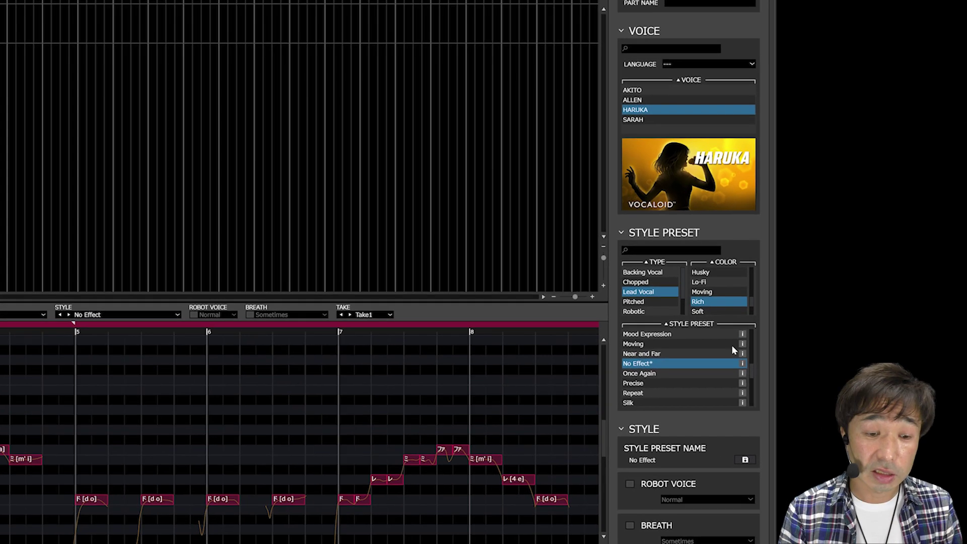
pyautogui.scroll(2, 731, 345)
pyautogui.click(732, 344)
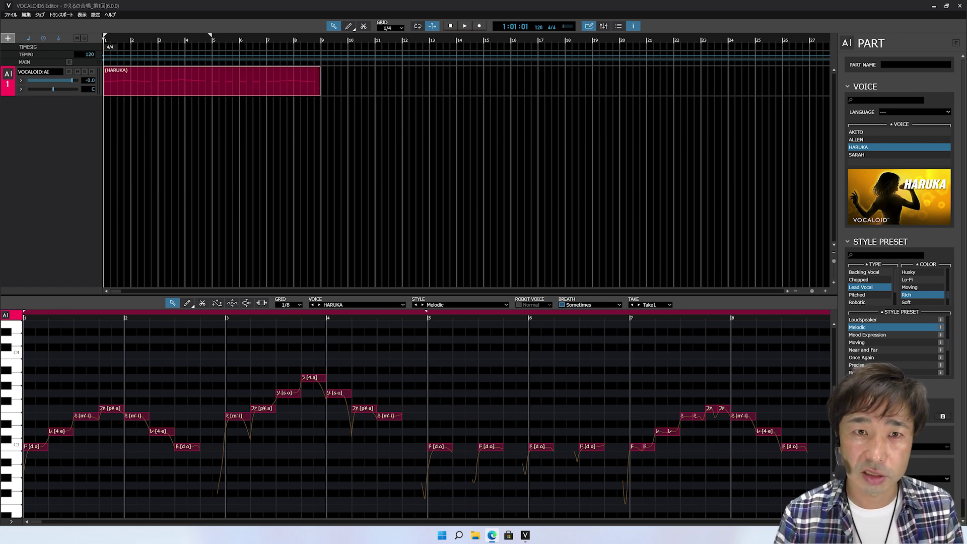
pyautogui.click(465, 26)
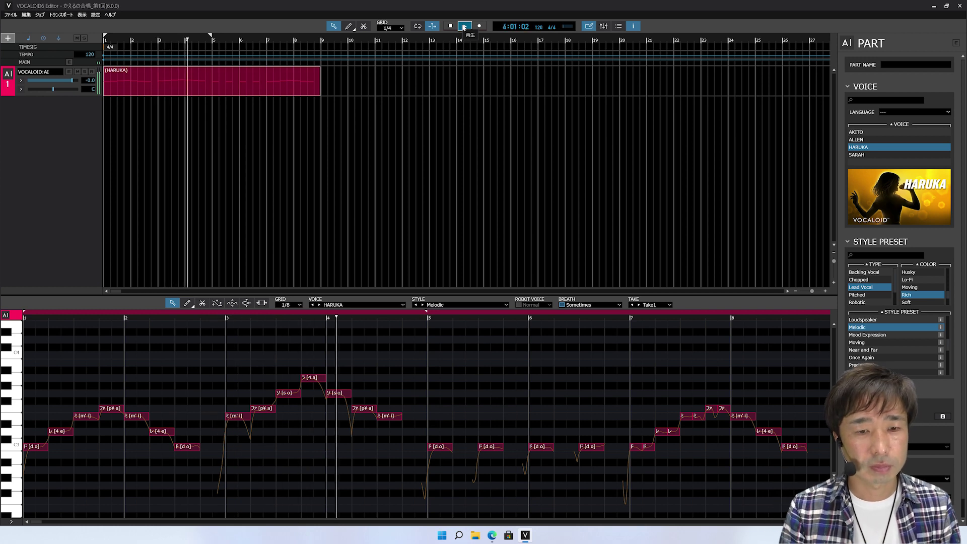
pyautogui.click(464, 27)
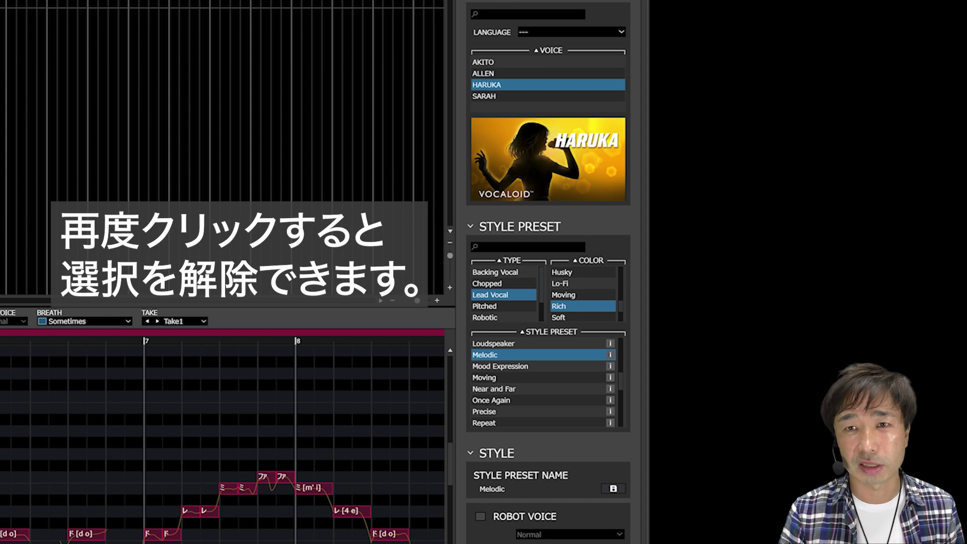
# Clear the preset filters and apply the Short Echo preset from the Robotic type and Clean color
pyautogui.click(486, 296)
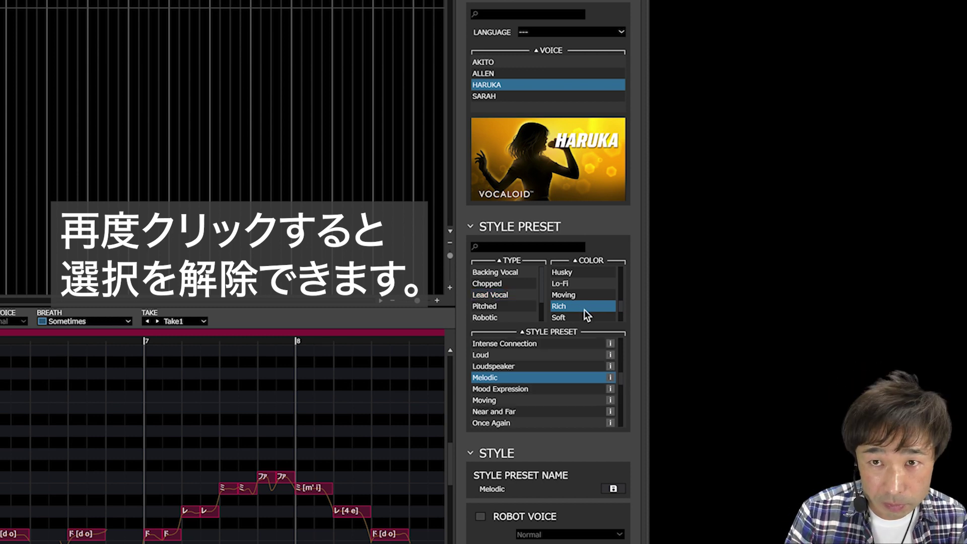
pyautogui.click(584, 307)
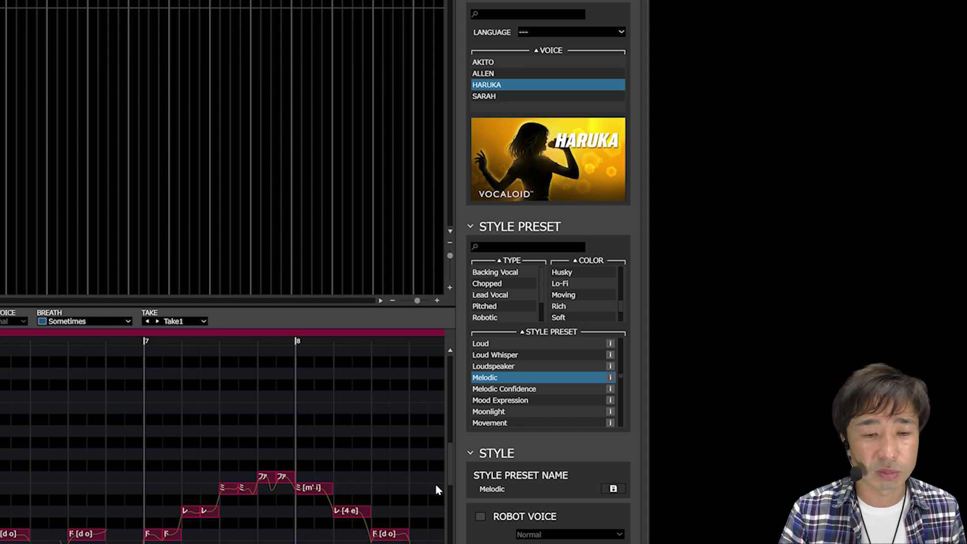
pyautogui.click(489, 316)
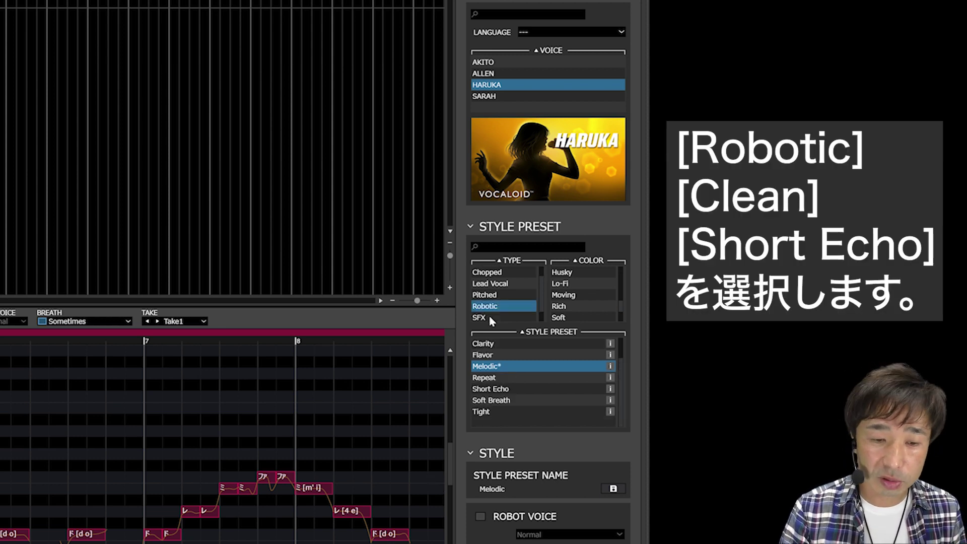
pyautogui.moveTo(621, 306); pyautogui.dragTo(621, 276)
pyautogui.click(597, 295)
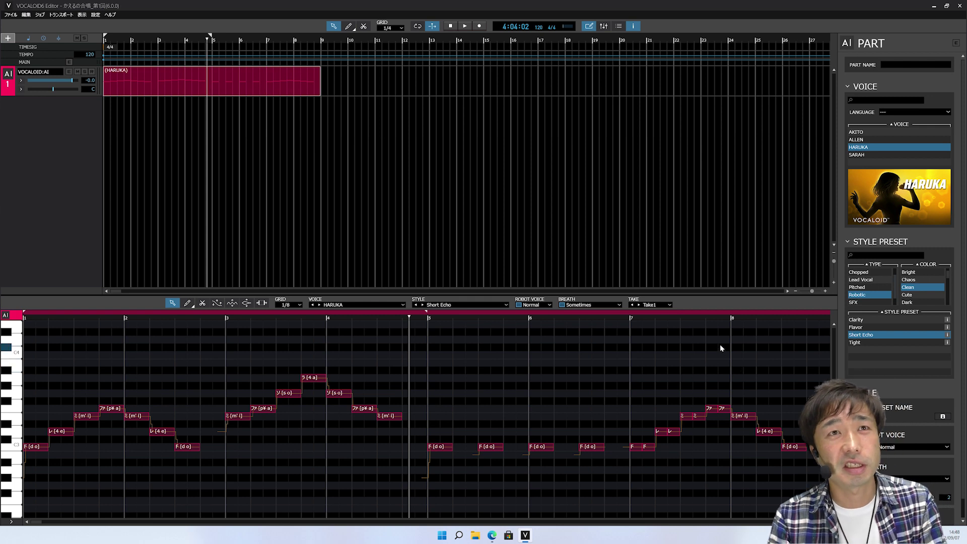
# Play the part from the beginning to listen to the Short Echo style
pyautogui.press('Home')
pyautogui.press('space')
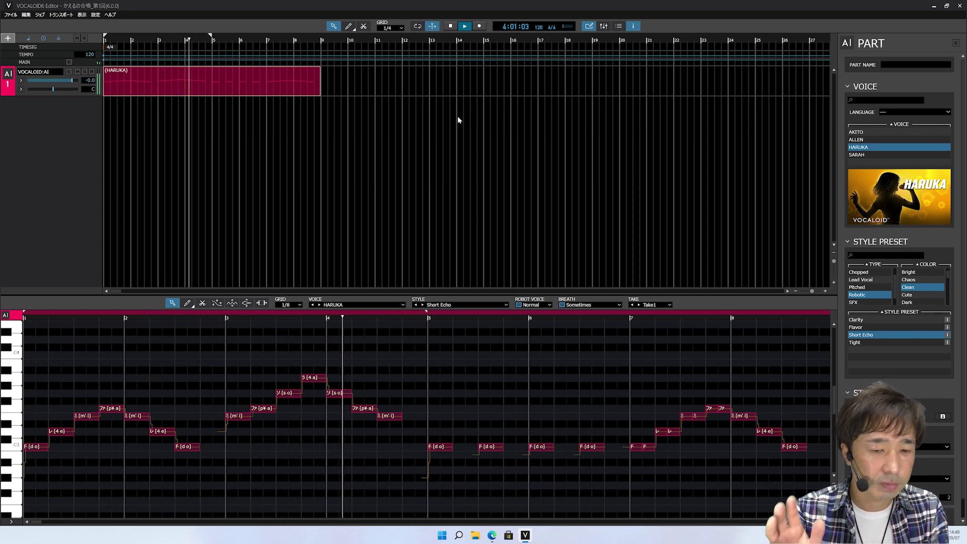
pyautogui.press('space')
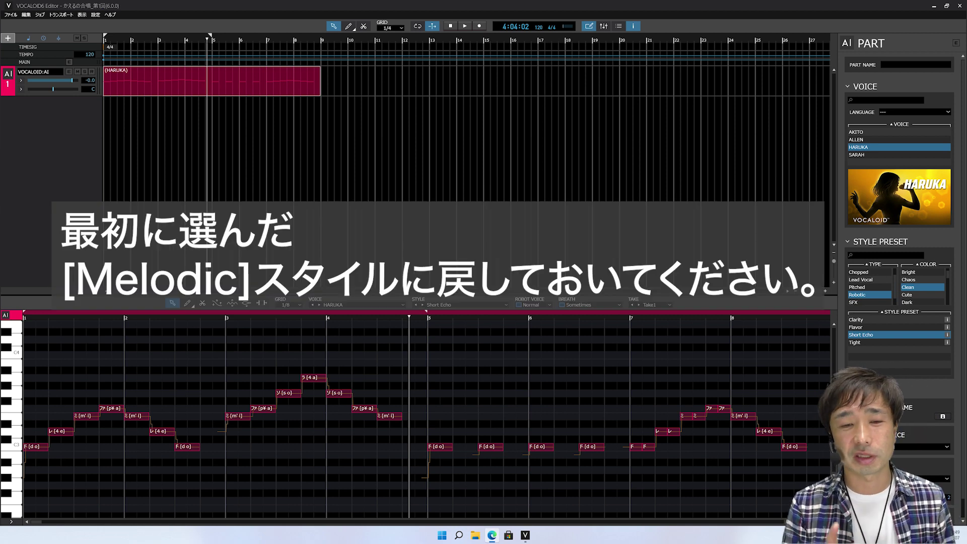
# Return the part to the Melodic style preset of the Lead Vocal type
pyautogui.click(861, 280)
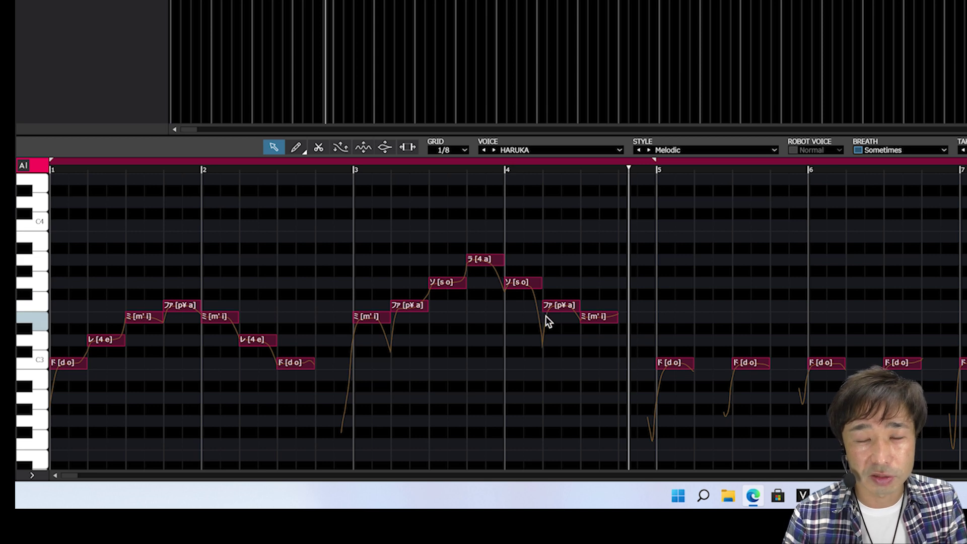
pyautogui.scroll(2, 154, 398)
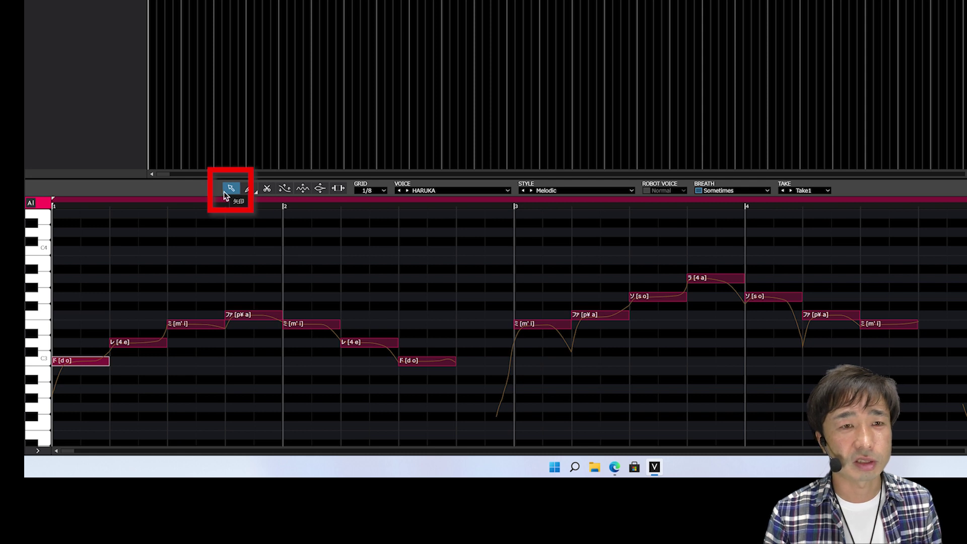
# With the Pitch tool, set the front drift and front transition of the ミ note at measure 3 to 100
pyautogui.click(536, 330)
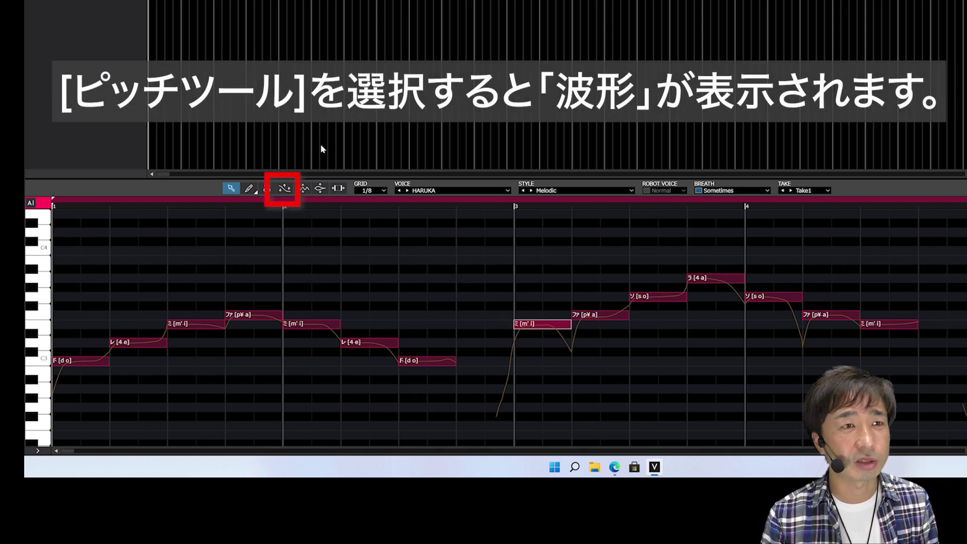
pyautogui.click(285, 189)
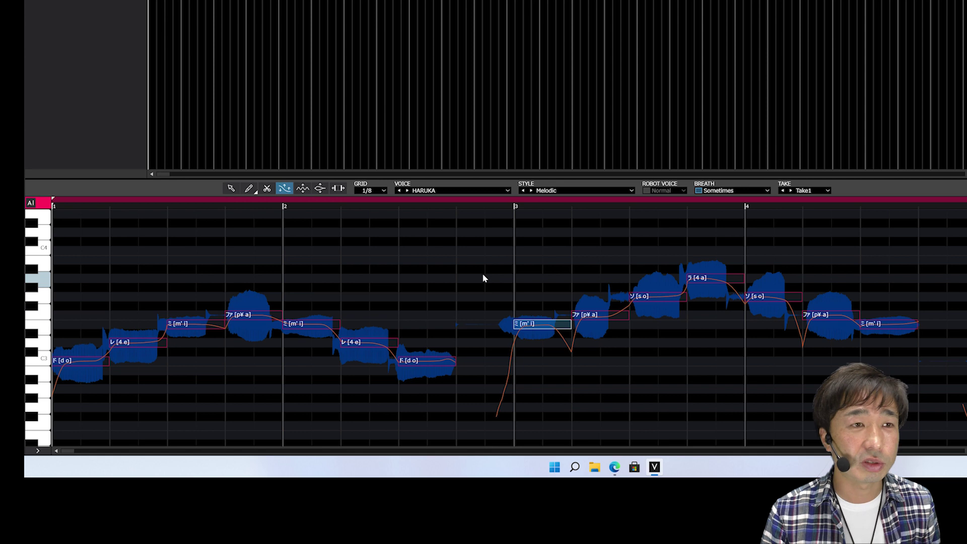
pyautogui.moveTo(597, 311)
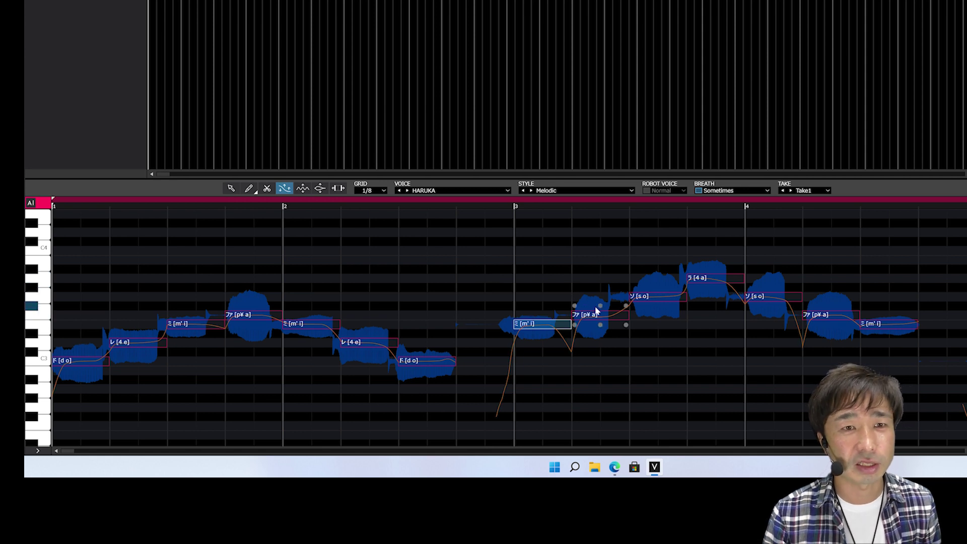
pyautogui.moveTo(688, 276)
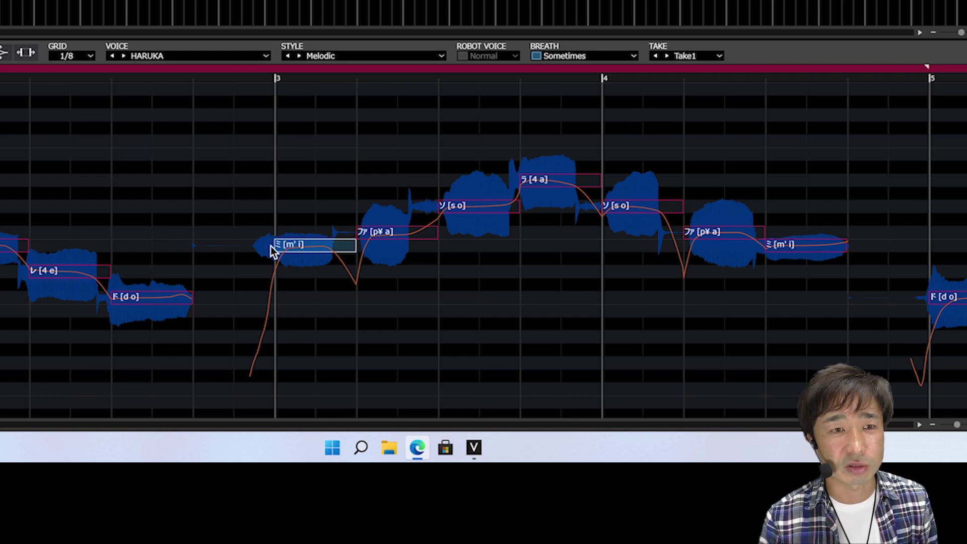
pyautogui.moveTo(280, 235)
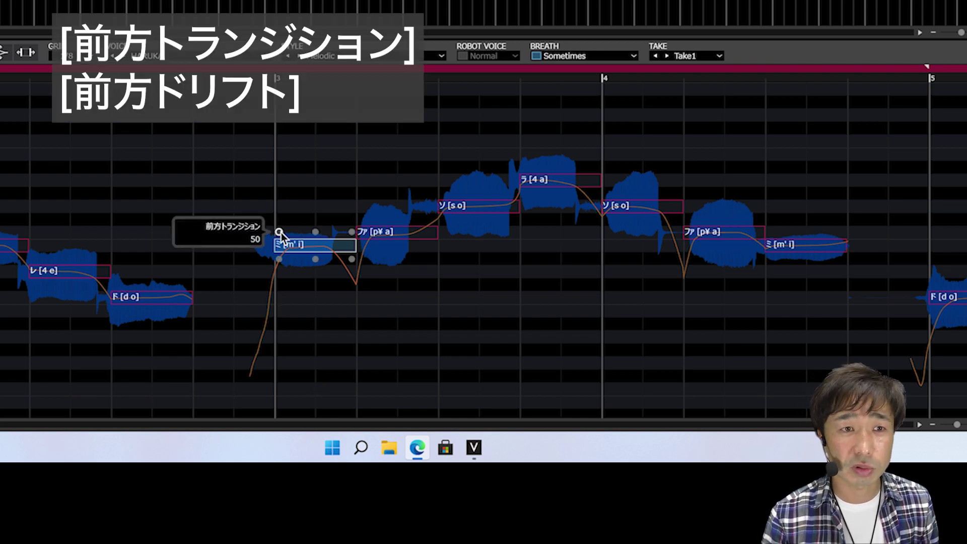
pyautogui.moveTo(280, 260)
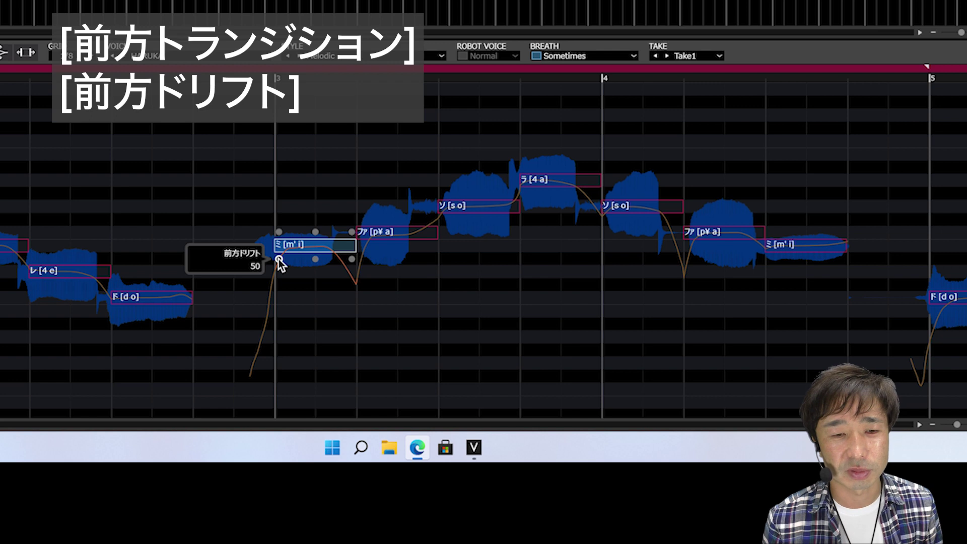
pyautogui.click(279, 260)
pyautogui.moveTo(280, 260); pyautogui.dragTo(283, 221)
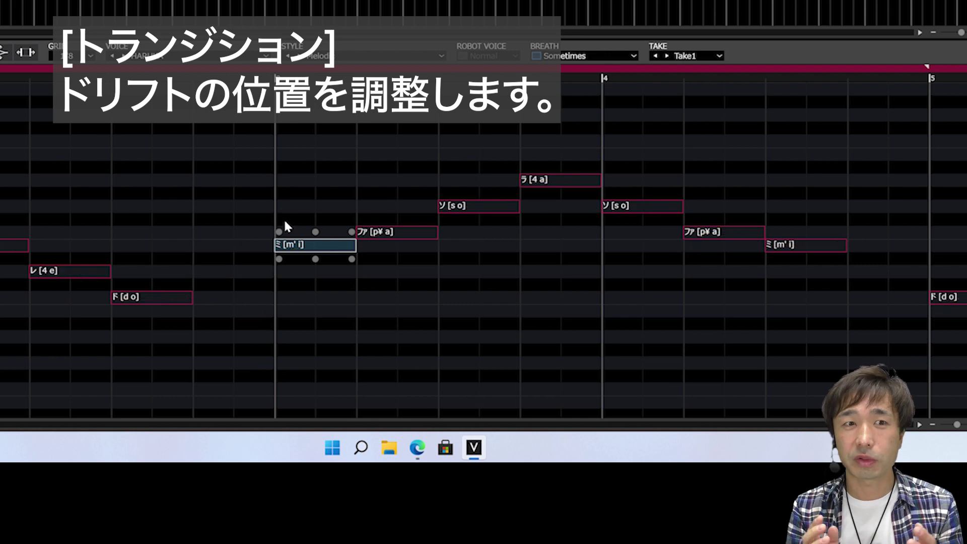
pyautogui.moveTo(279, 229)
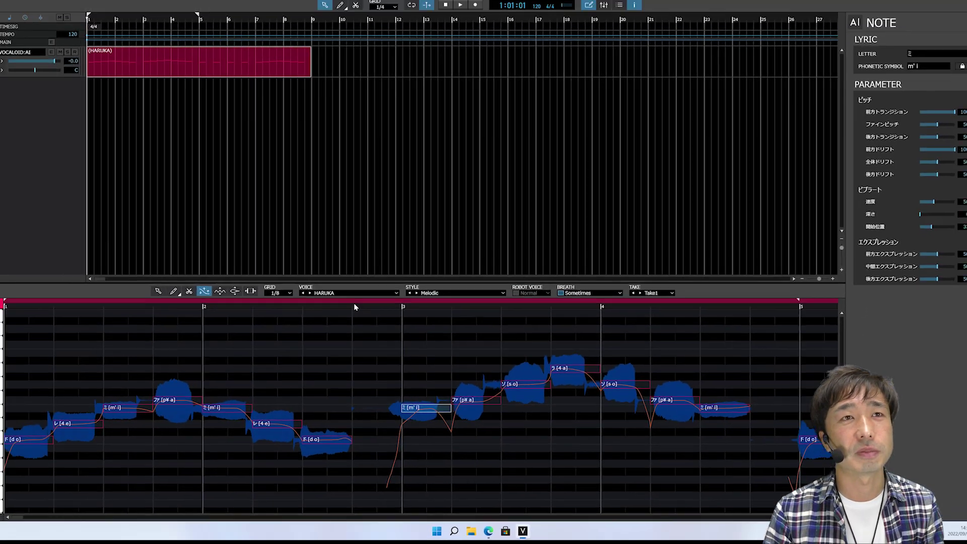
# Play the part to hear the pitch change on the ミ note, then deselect the note
pyautogui.click(460, 5)
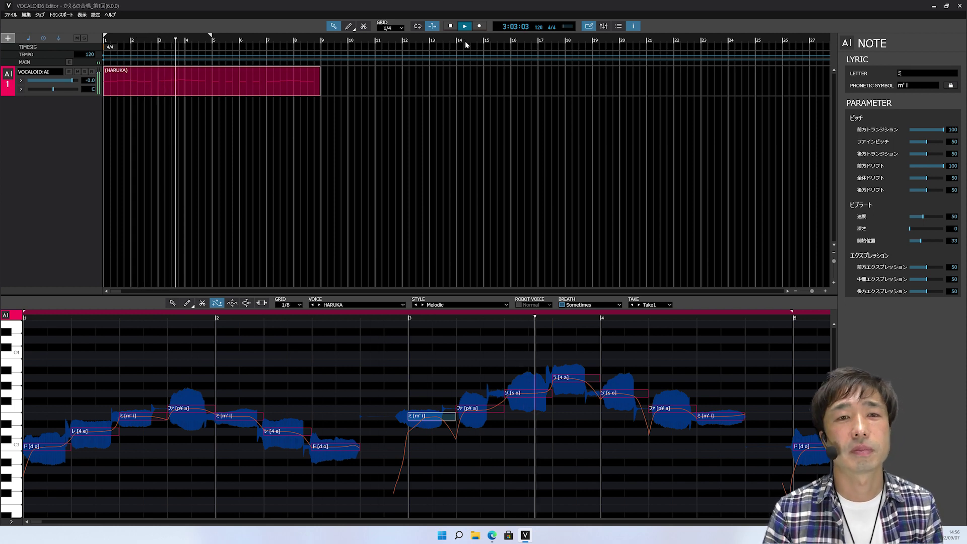
pyautogui.press('space')
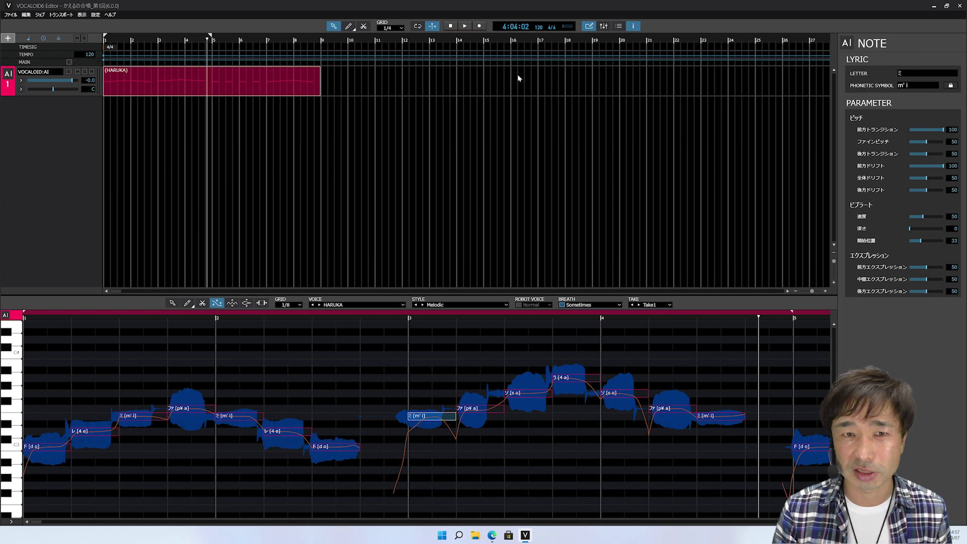
pyautogui.click(505, 478)
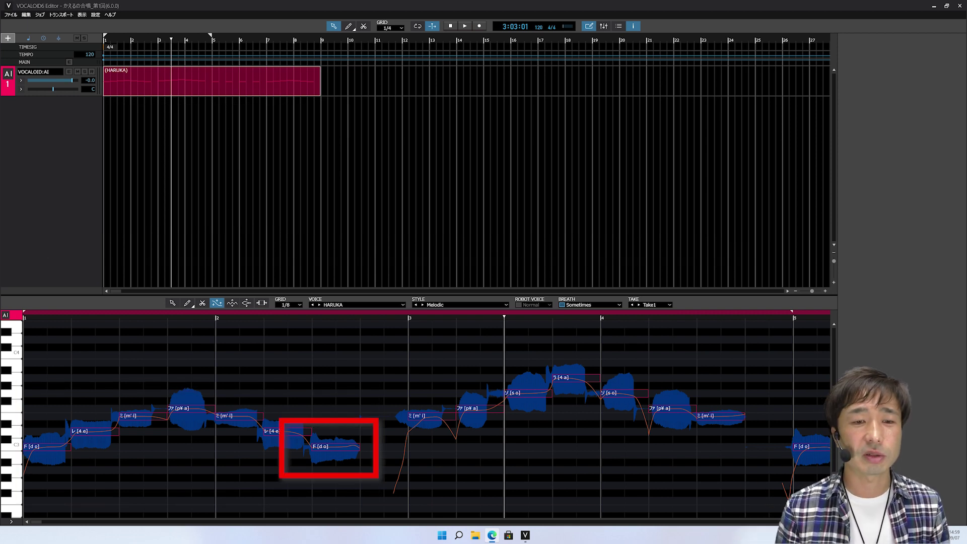
# With the Vibrato tool, set the vibrato depth of the last ド note in measure 2 to 60 and play it back
pyautogui.click(343, 447)
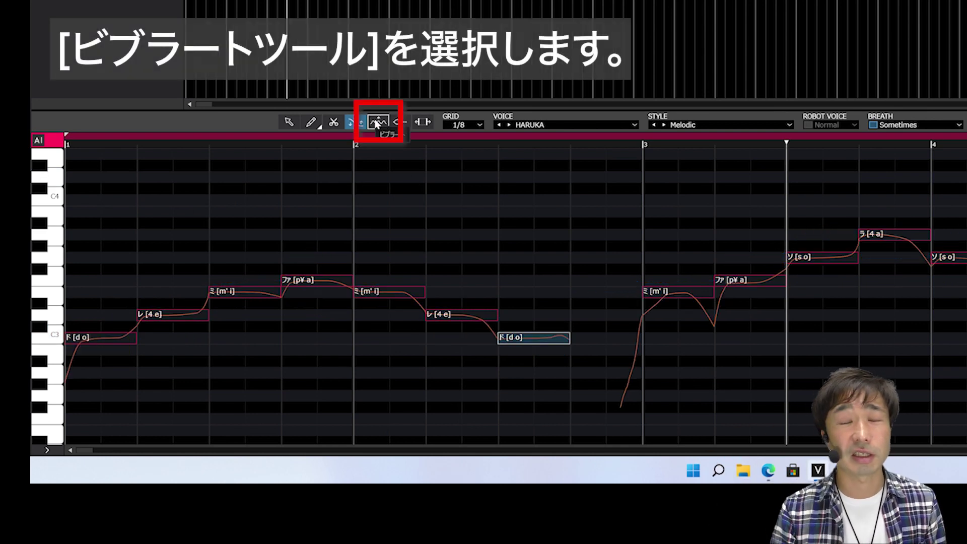
pyautogui.click(375, 123)
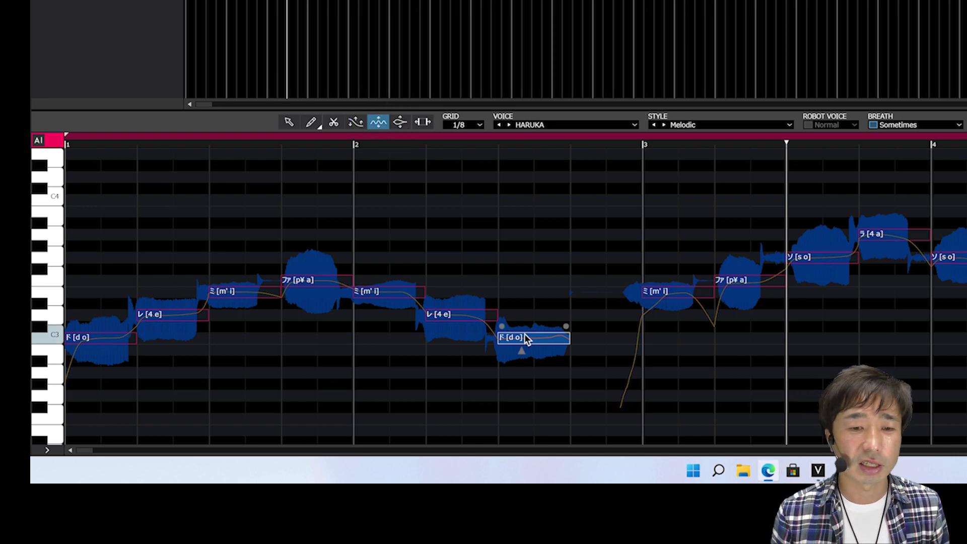
pyautogui.moveTo(566, 327)
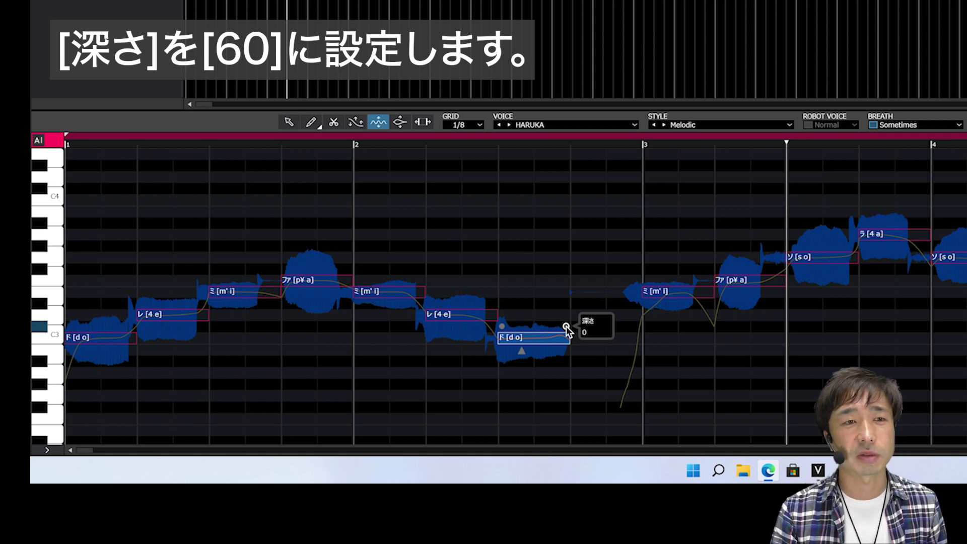
pyautogui.moveTo(567, 327); pyautogui.dragTo(566, 325)
pyautogui.moveTo(565, 325); pyautogui.dragTo(566, 325)
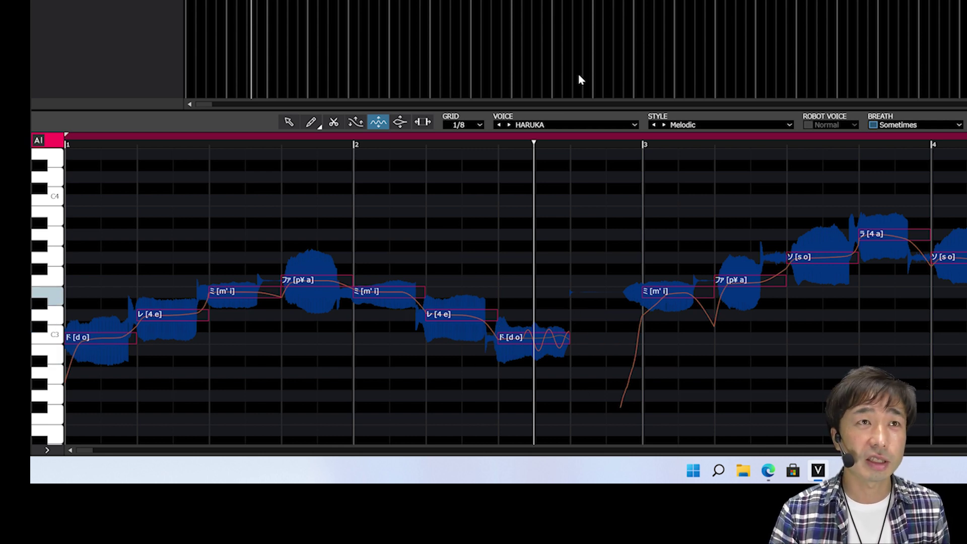
pyautogui.press('space')
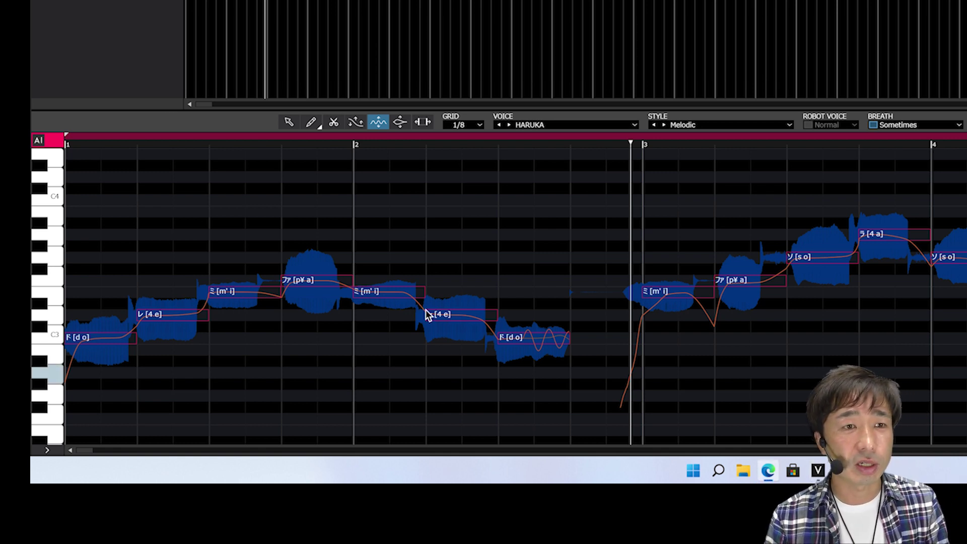
# Lengthen the last ド note of measure 2 by an eighth note and play the phrase
pyautogui.click(591, 344)
pyautogui.moveTo(568, 337)
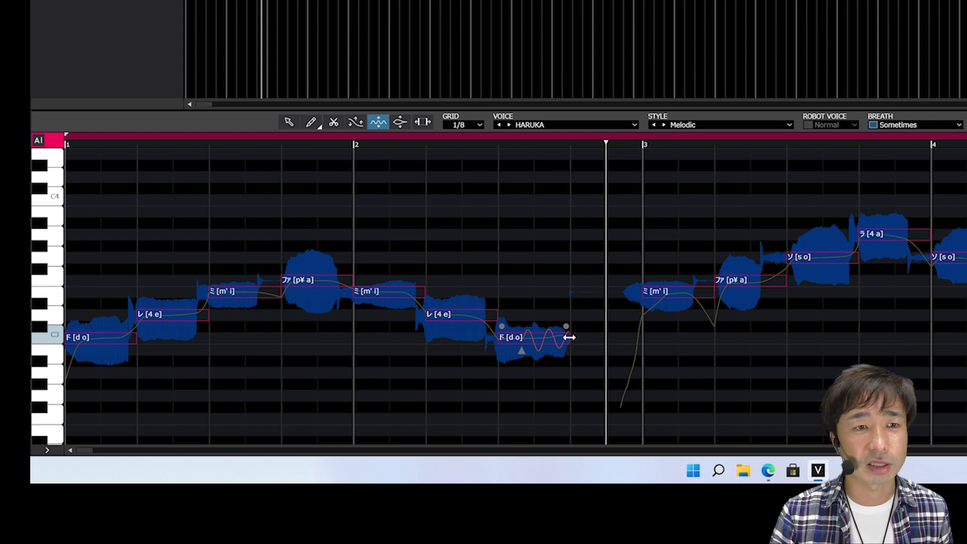
pyautogui.moveTo(569, 338); pyautogui.dragTo(606, 337)
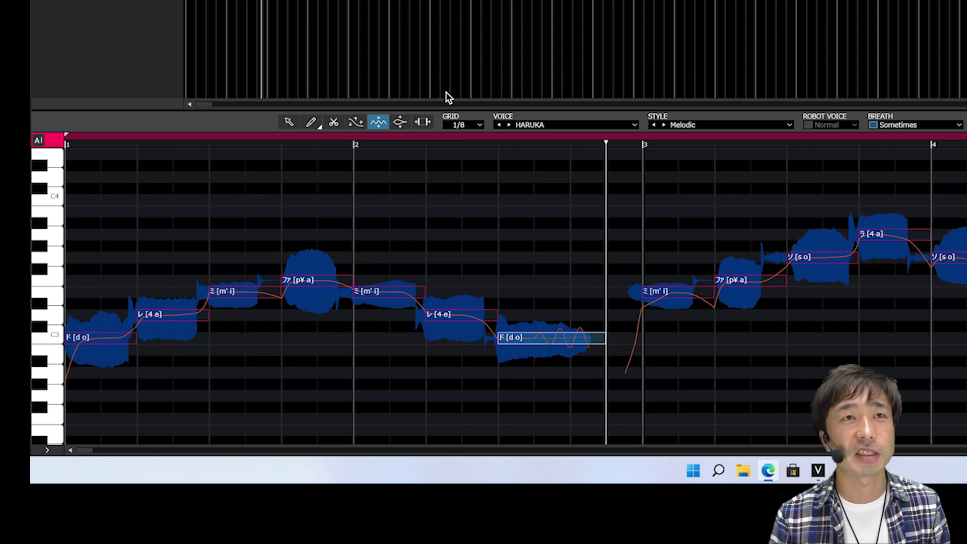
pyautogui.press('space')
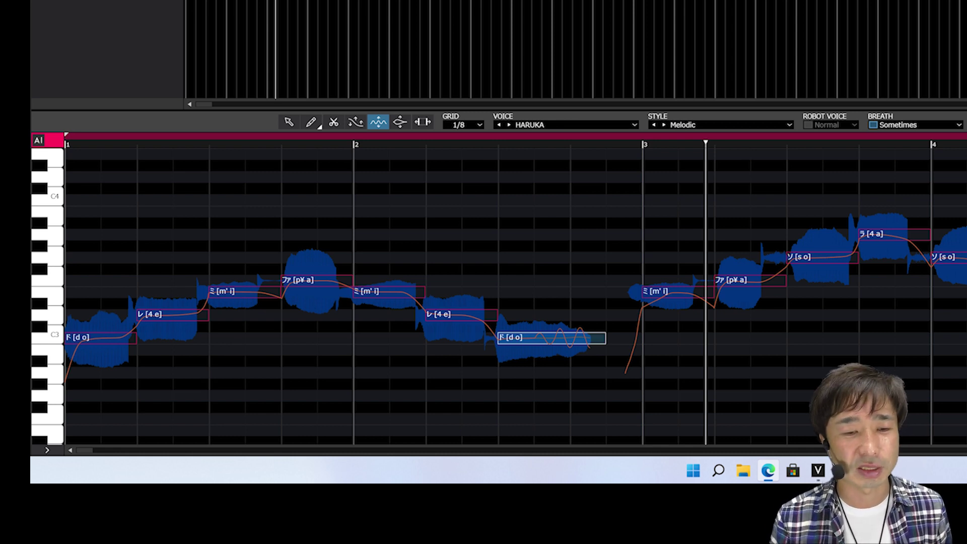
# Set the vibrato start position of the lengthened ド note to 45% and slow down its vibrato speed
pyautogui.moveTo(534, 350)
pyautogui.moveTo(534, 350); pyautogui.dragTo(550, 350)
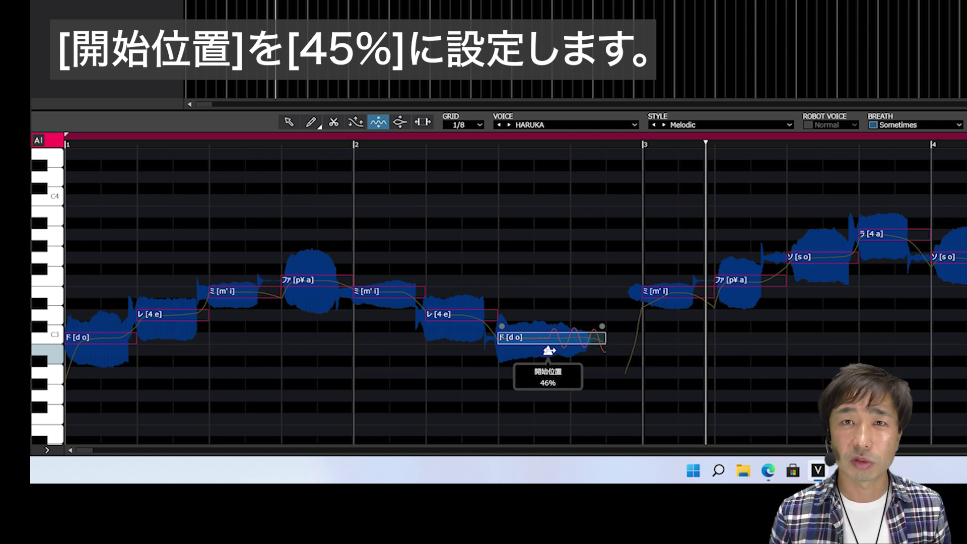
pyautogui.moveTo(549, 350); pyautogui.dragTo(547, 350)
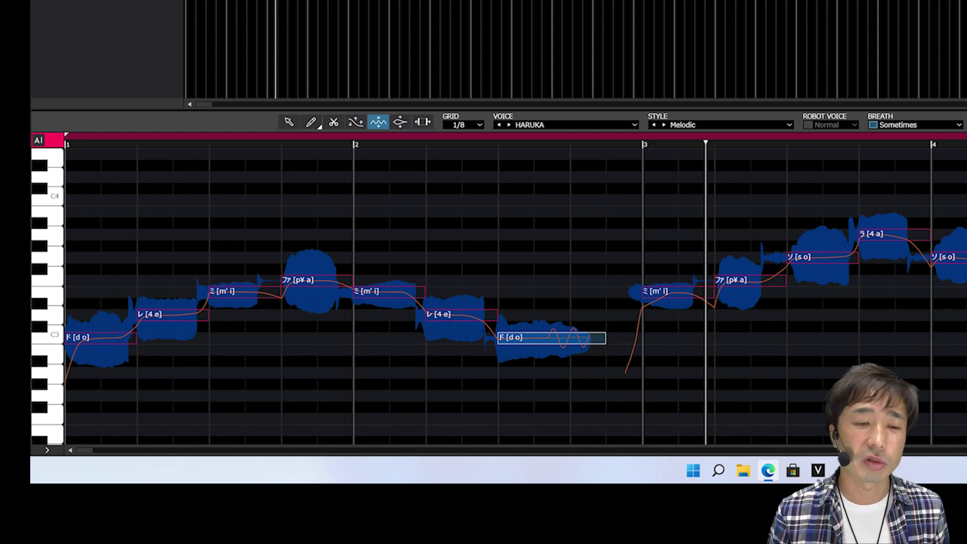
pyautogui.moveTo(507, 349)
pyautogui.moveTo(502, 332); pyautogui.dragTo(502, 332)
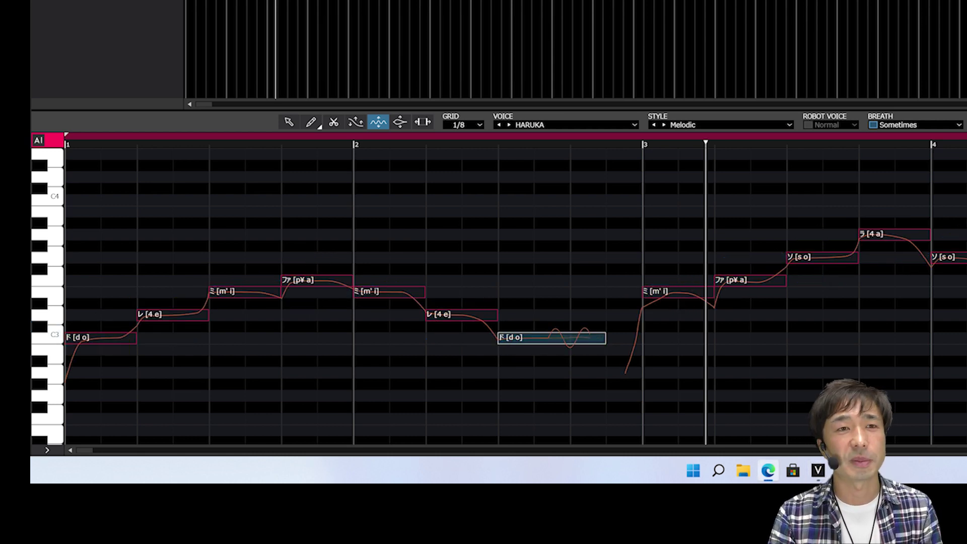
# Reduce the vibrato depth of the last ド note in measure 2 and play the part from the beginning
pyautogui.press('space')
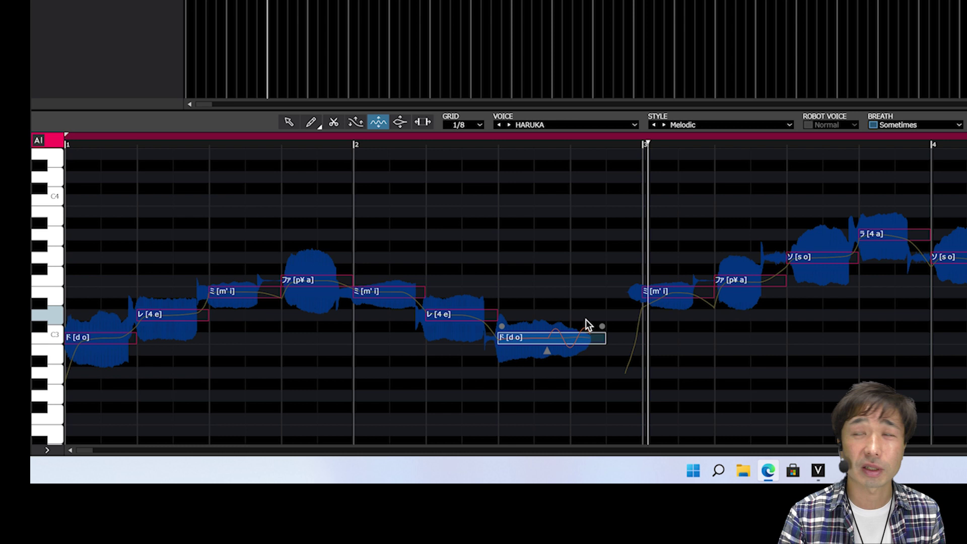
pyautogui.moveTo(602, 328)
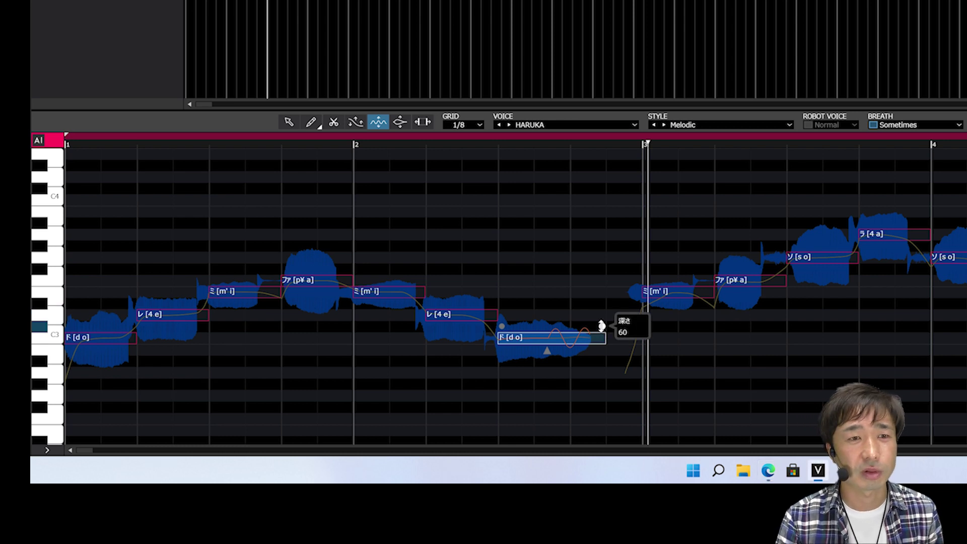
pyautogui.moveTo(602, 326); pyautogui.dragTo(600, 341)
pyautogui.press('Home')
pyautogui.press('space')
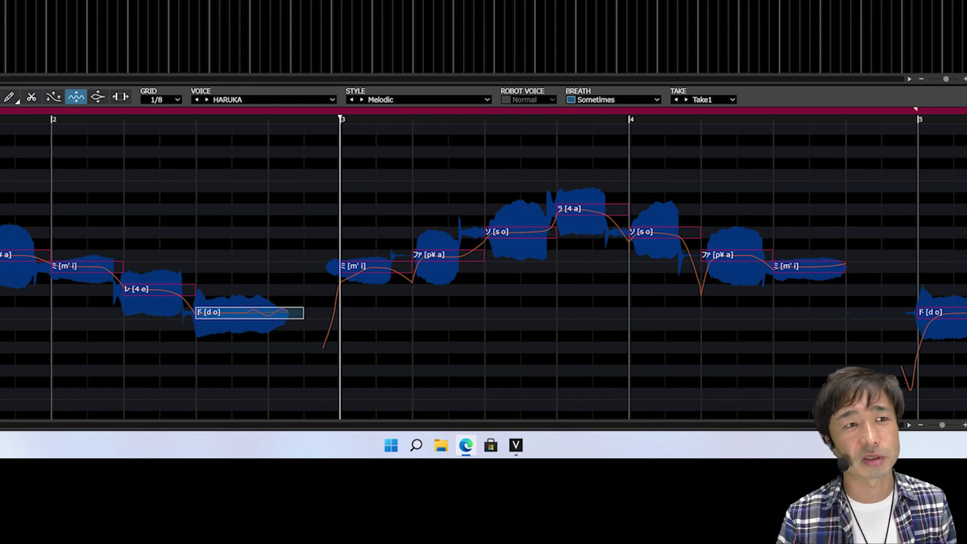
# Lengthen the last ミ note in measure 4 by an eighth note and set its vibrato depth to 34 and start position to 45
pyautogui.hscroll(5, 378, 275)
pyautogui.click(372, 267)
pyautogui.moveTo(378, 267); pyautogui.dragTo(404, 273)
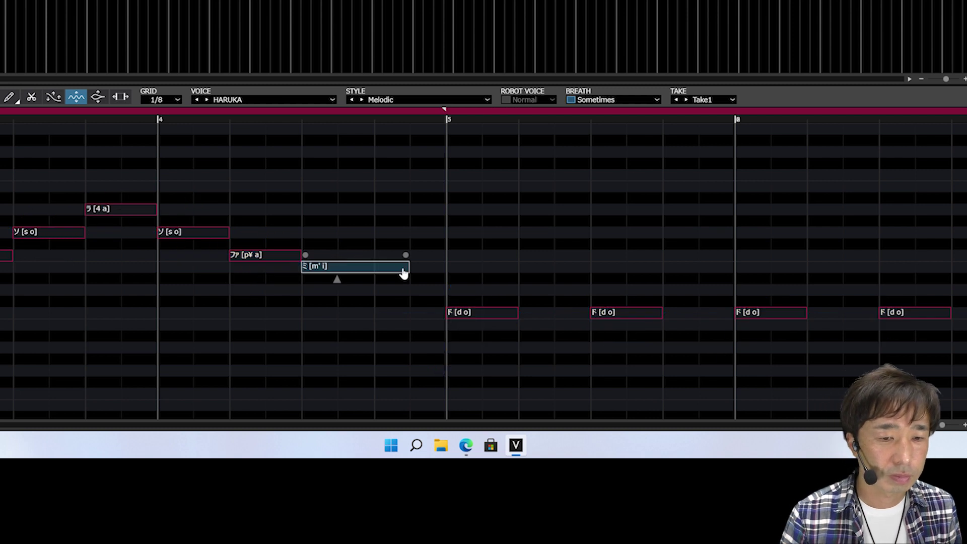
pyautogui.moveTo(405, 255)
pyautogui.moveTo(406, 252); pyautogui.dragTo(405, 242)
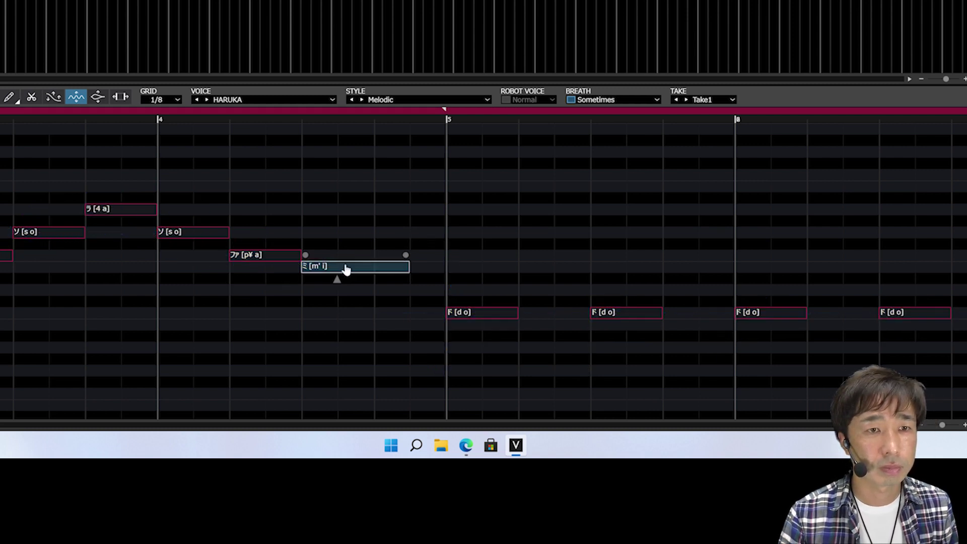
pyautogui.moveTo(337, 279); pyautogui.dragTo(348, 279)
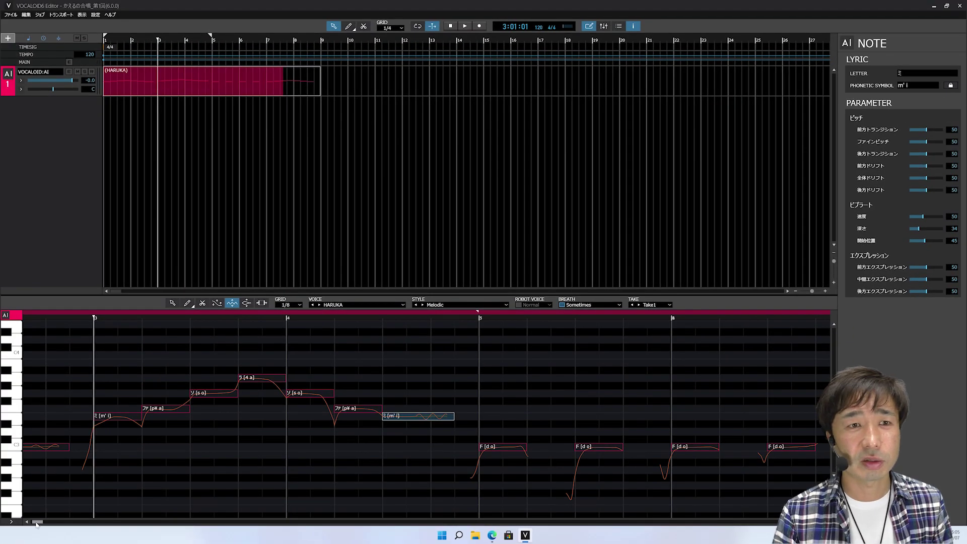
# Lengthen the final ド note in measure 8 by an eighth note, set its vibrato to speed 10, depth 70, start position 60, and play the part
pyautogui.moveTo(6, 513); pyautogui.dragTo(36, 524)
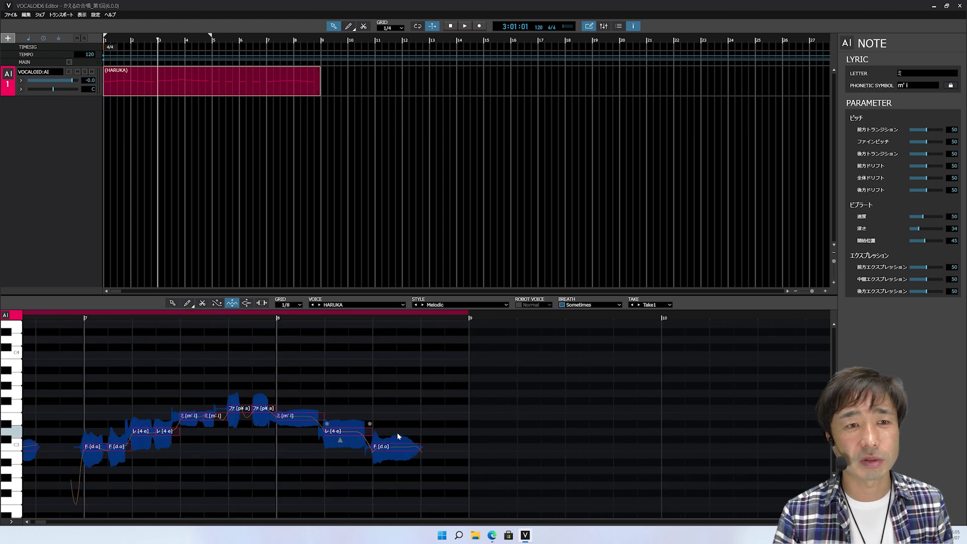
pyautogui.moveTo(422, 447); pyautogui.dragTo(444, 447)
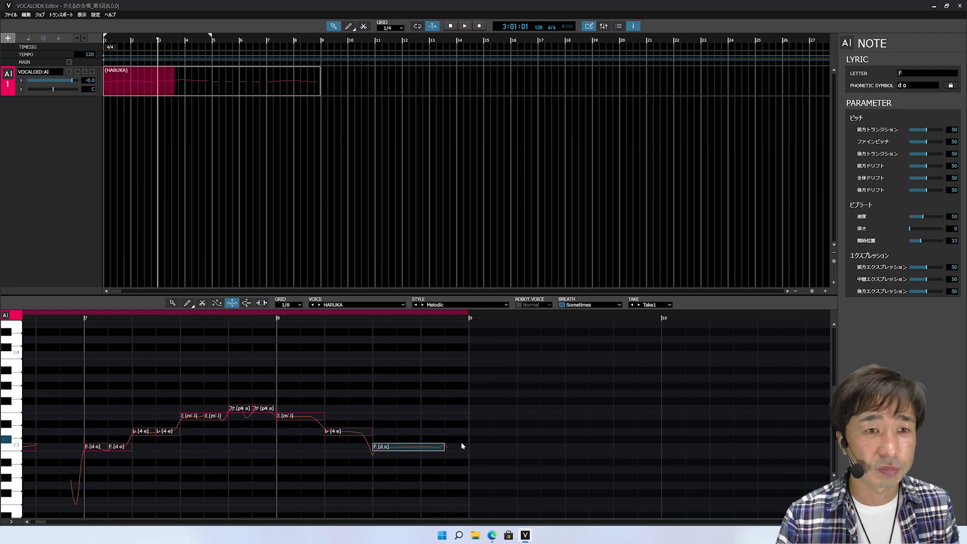
pyautogui.moveTo(418, 440)
pyautogui.moveTo(396, 455)
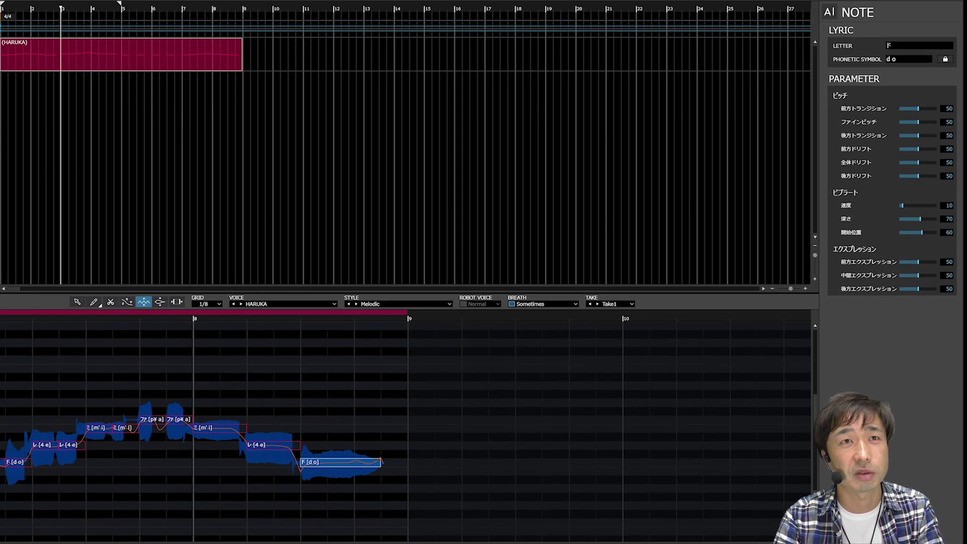
pyautogui.press('space')
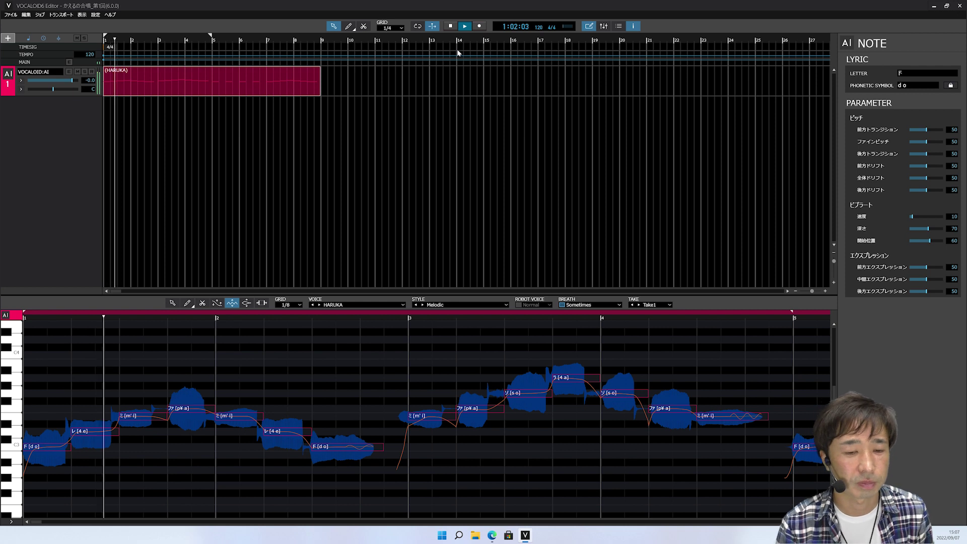